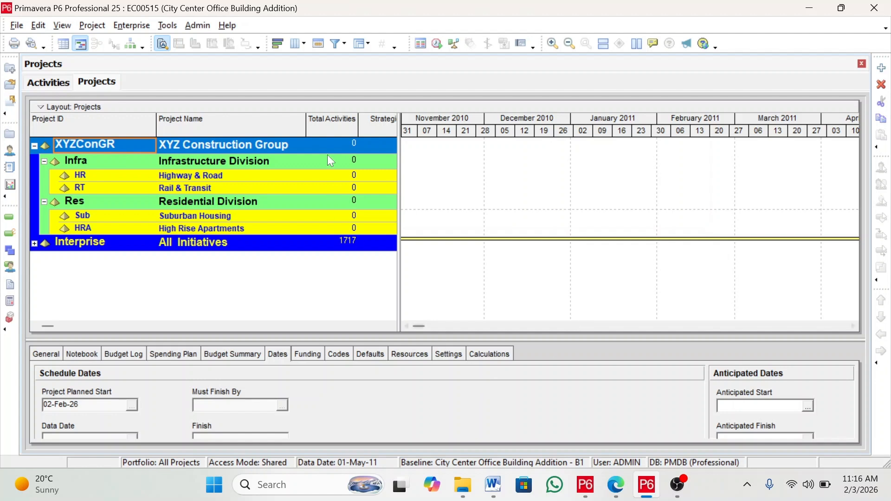
# Open the OBS dictionary and move the new element up and out so it sits directly under Enterprise
pyautogui.click(133, 26)
pyautogui.click(144, 136)
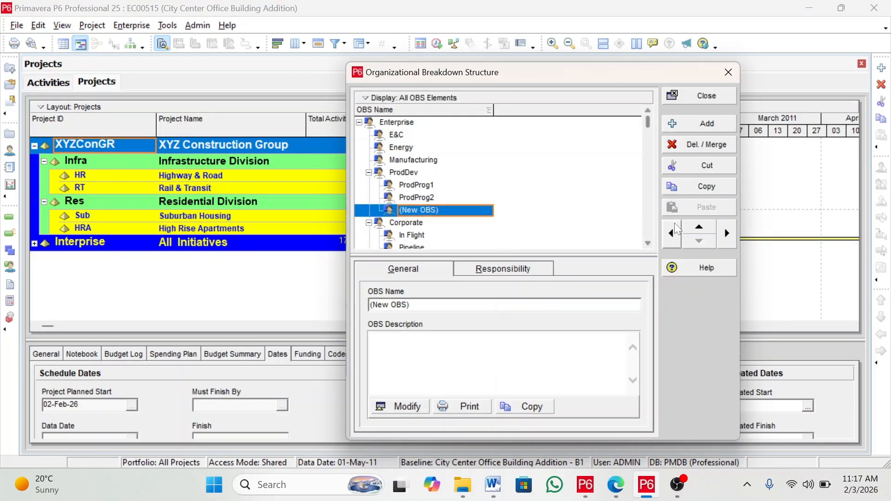
pyautogui.click(699, 228)
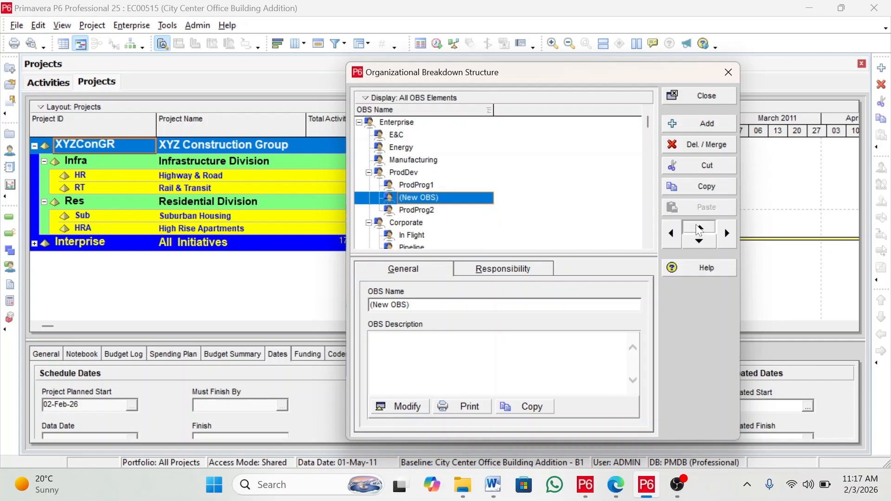
pyautogui.click(671, 233)
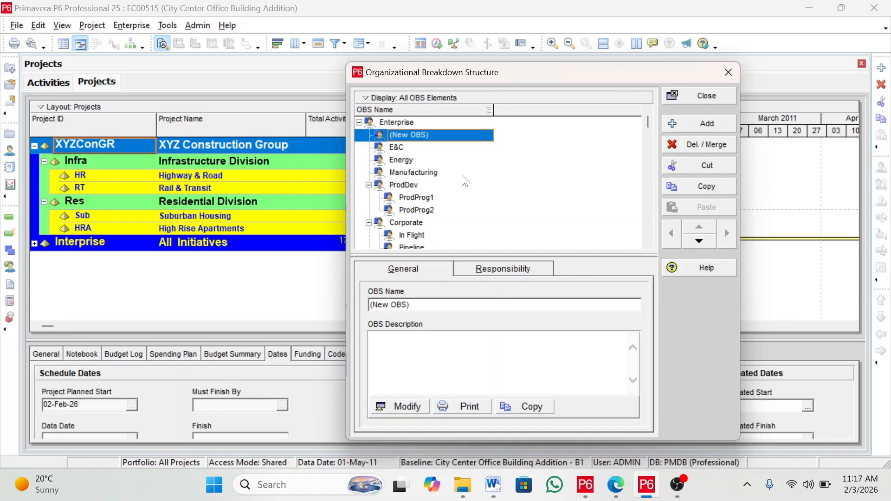
# Name the new top OBS element "CEO - " followed by the CEO's first name
pyautogui.write('CEO -')
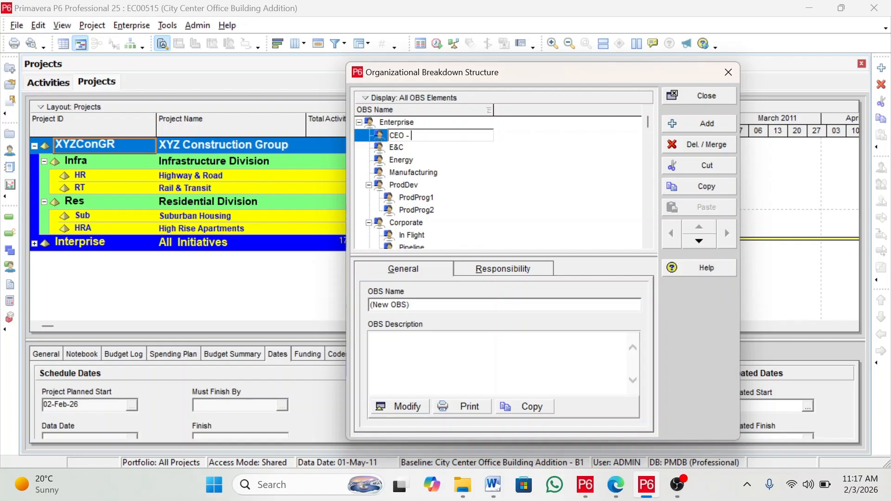
pyautogui.write(' James')
pyautogui.press('Return')
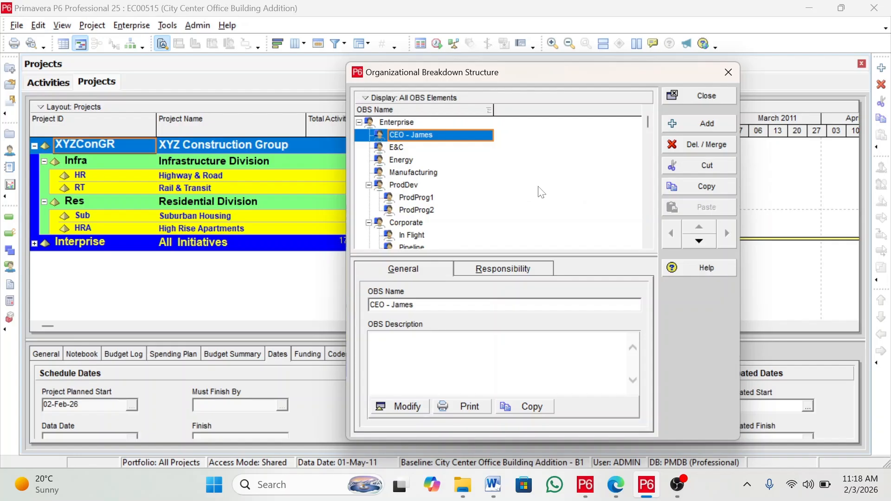
# Add an OBS element indented under the CEO, named "Program Manager - " with the first program manager's name
pyautogui.press('Insert')
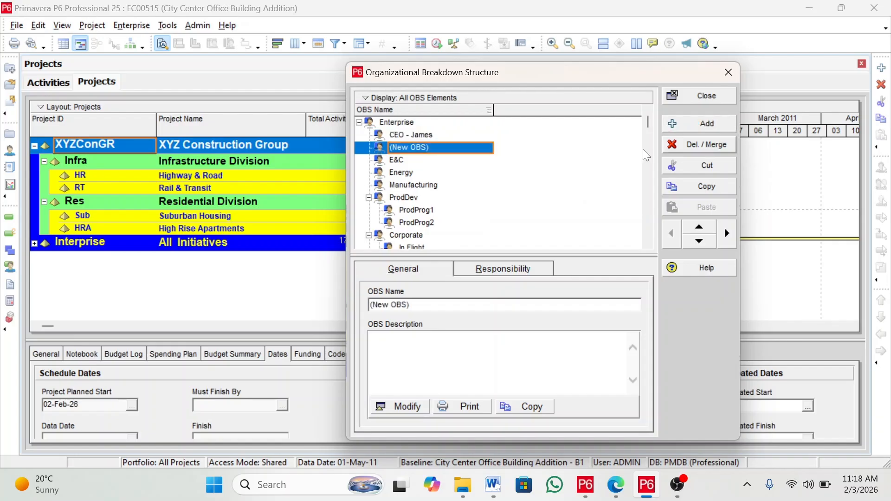
pyautogui.click(727, 233)
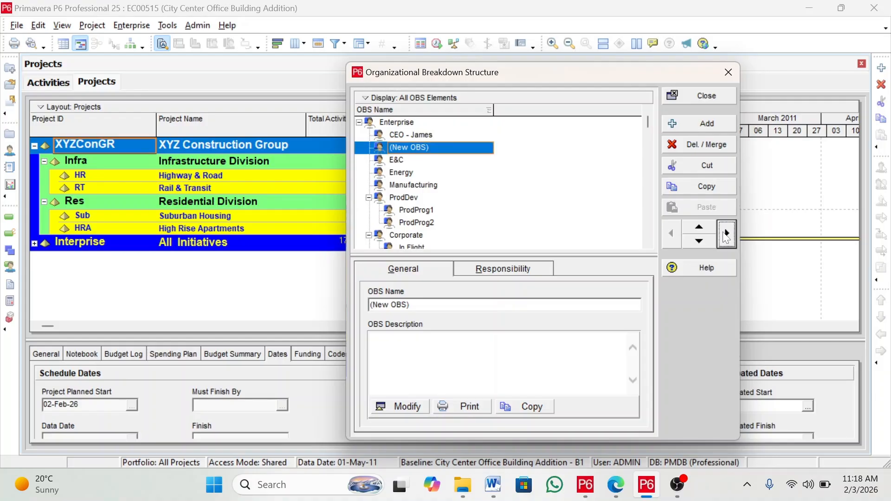
pyautogui.press('F2')
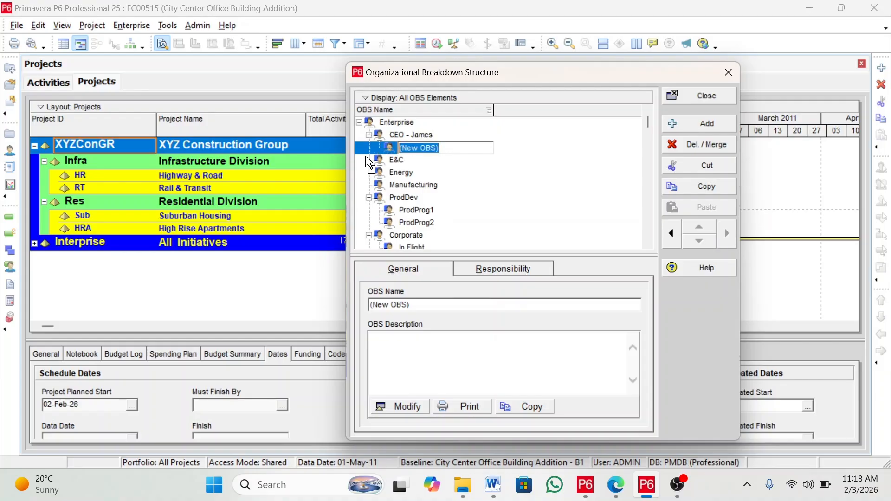
pyautogui.write('Program')
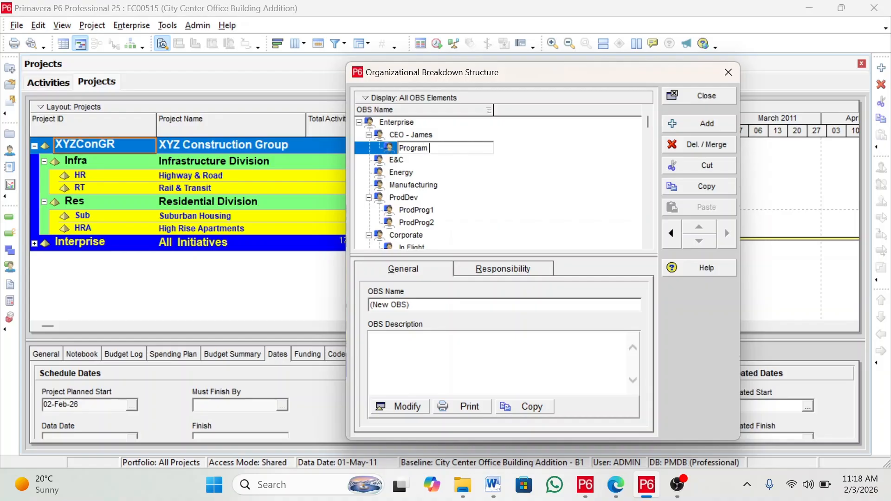
pyautogui.write(' Manager - Jennifer')
pyautogui.click(544, 151)
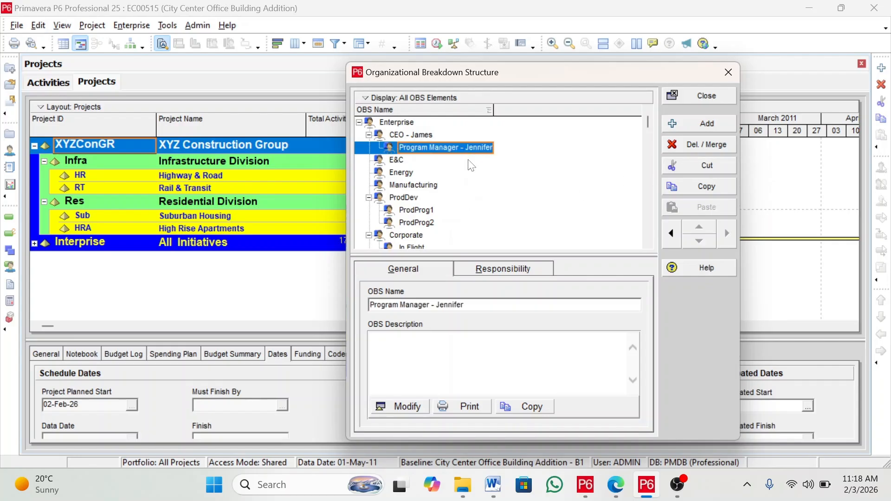
# Add a second element under the CEO named "Program Manager - " with the second program manager's name
pyautogui.press('Insert')
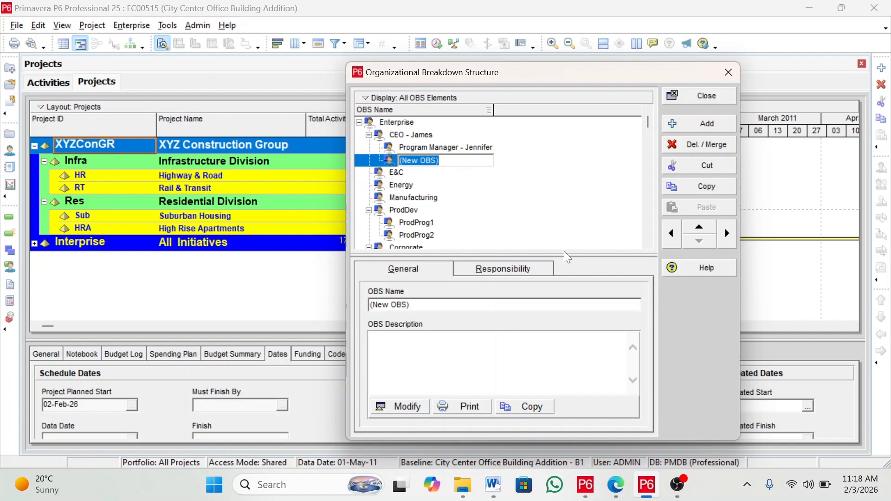
pyautogui.write('Program M')
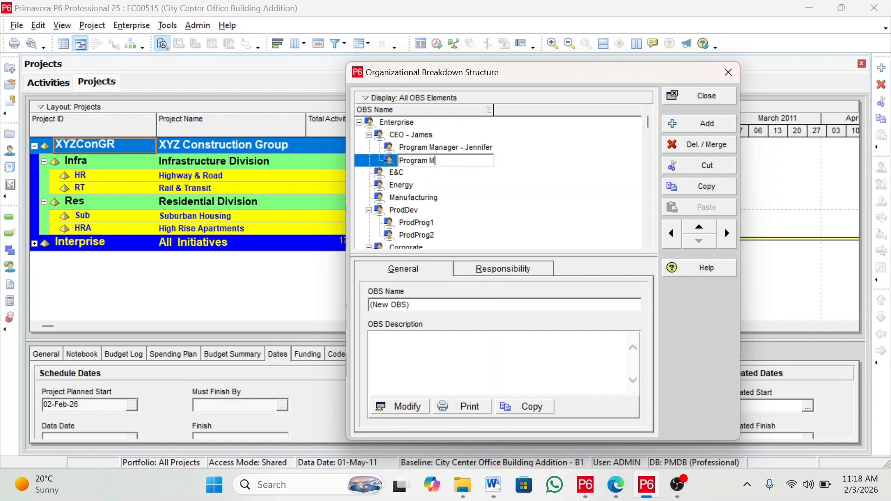
pyautogui.write('anager - Michael')
pyautogui.press('Return')
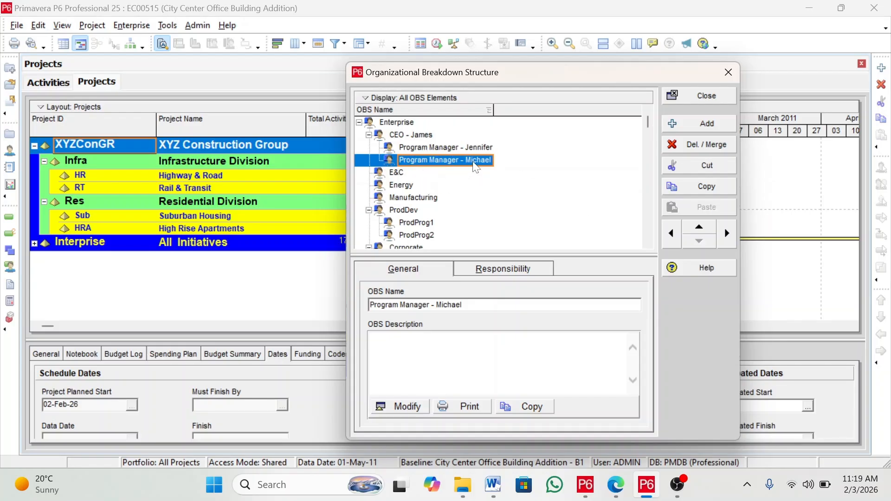
# Add an element indented under the first program manager, named "Project Manager - " with a project manager's name
pyautogui.click(431, 148)
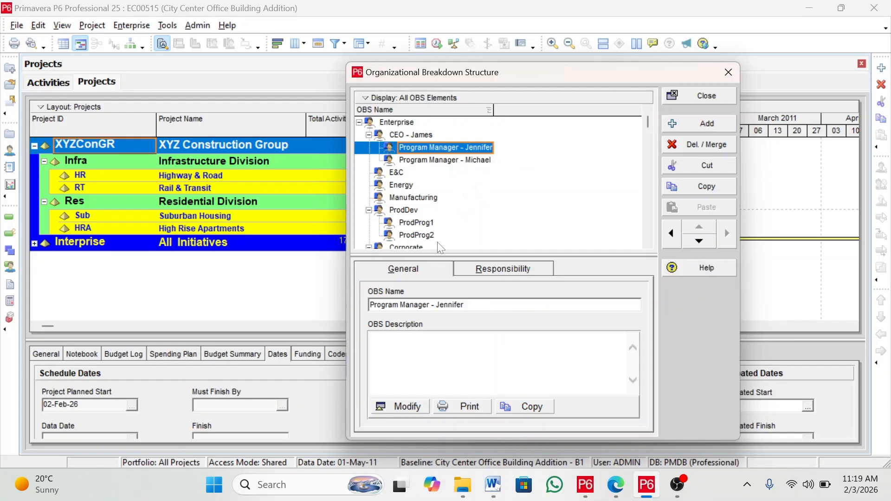
pyautogui.click(703, 121)
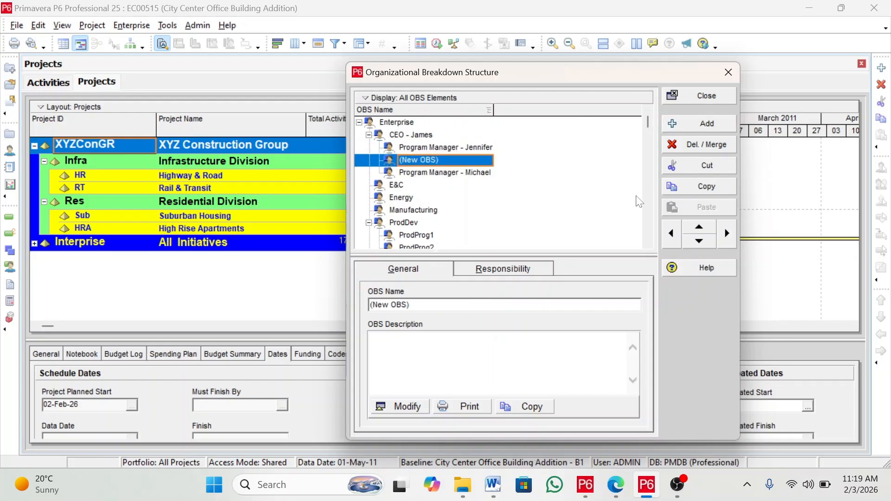
pyautogui.click(727, 234)
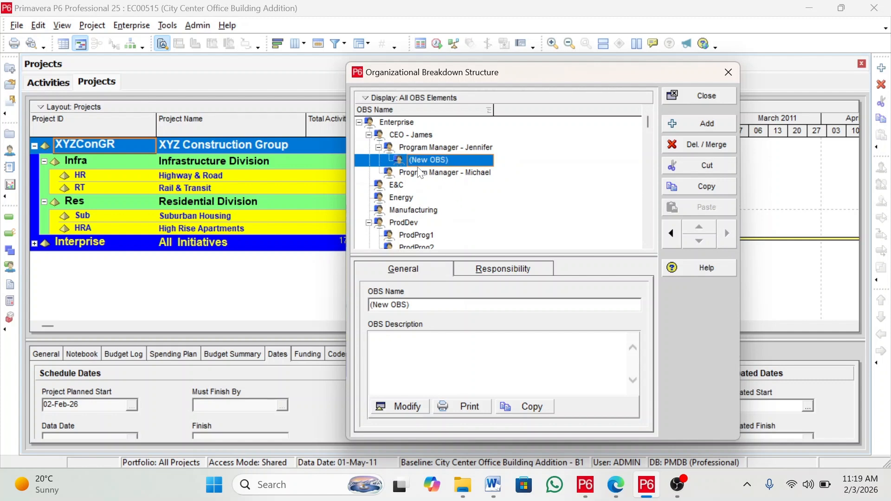
pyautogui.click(446, 160)
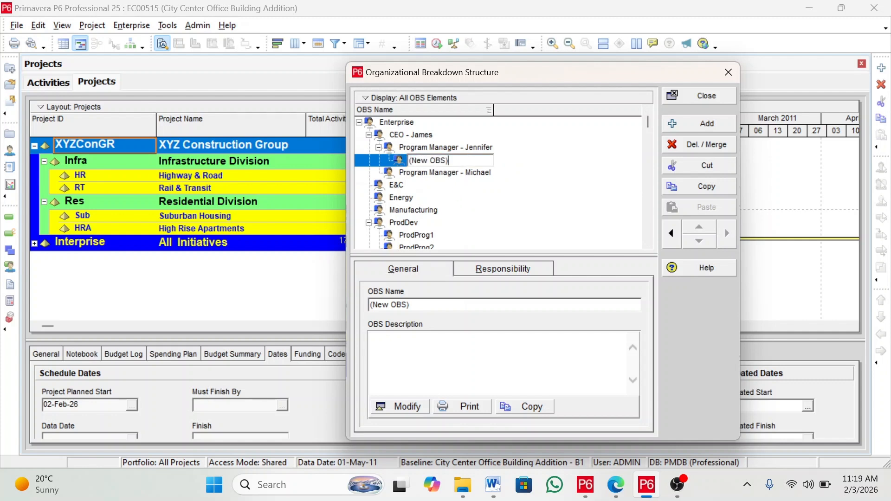
pyautogui.moveTo(446, 160); pyautogui.dragTo(374, 231)
pyautogui.write('Project Manager - John')
pyautogui.press('Return')
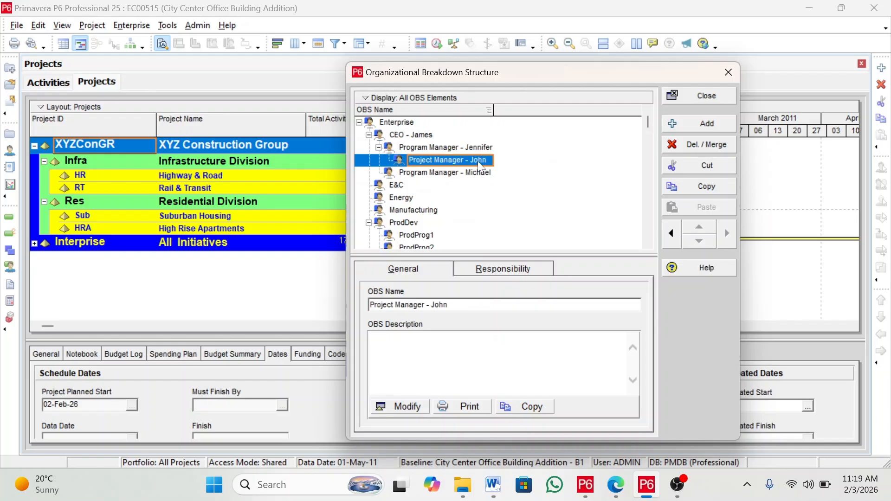
# Add another "Project Manager - " element with a second project manager's name under the first program manager
pyautogui.click(706, 124)
pyautogui.write('Project Manager - Robe')
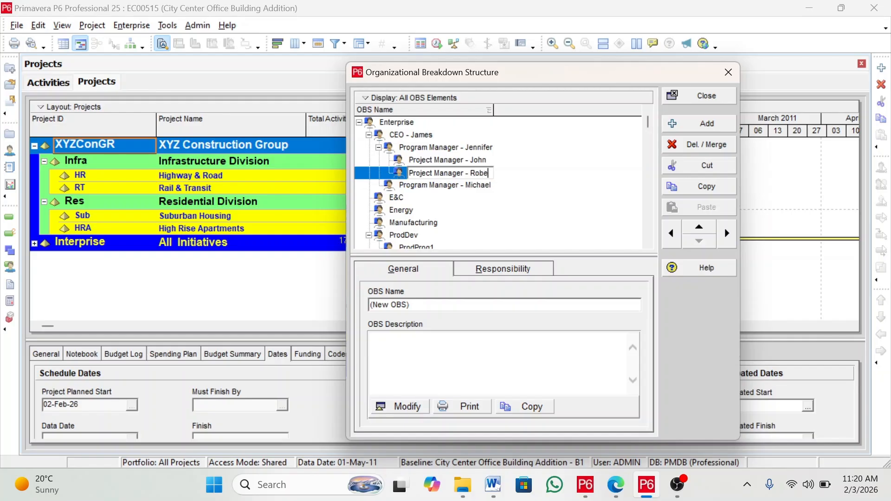
pyautogui.write('rt')
pyautogui.press('Return')
# Add an element indented under the second program manager, pasting "Project manager - " with a project manager's name
pyautogui.click(444, 187)
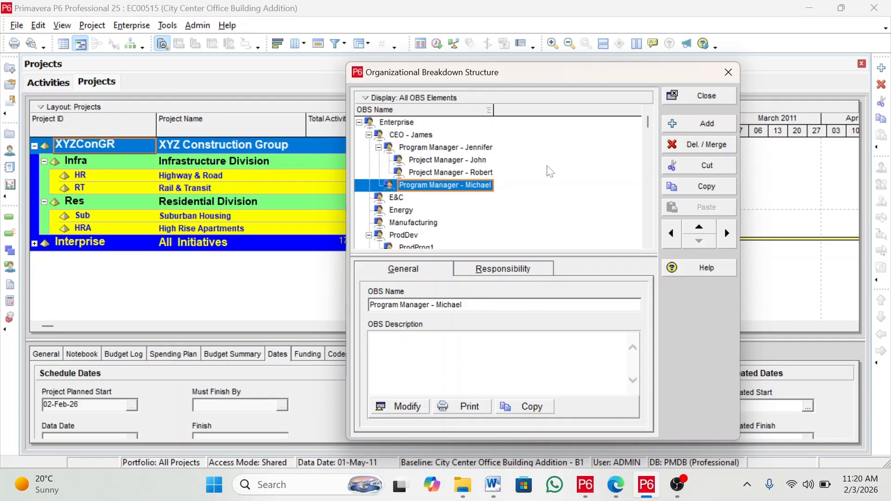
pyautogui.click(698, 124)
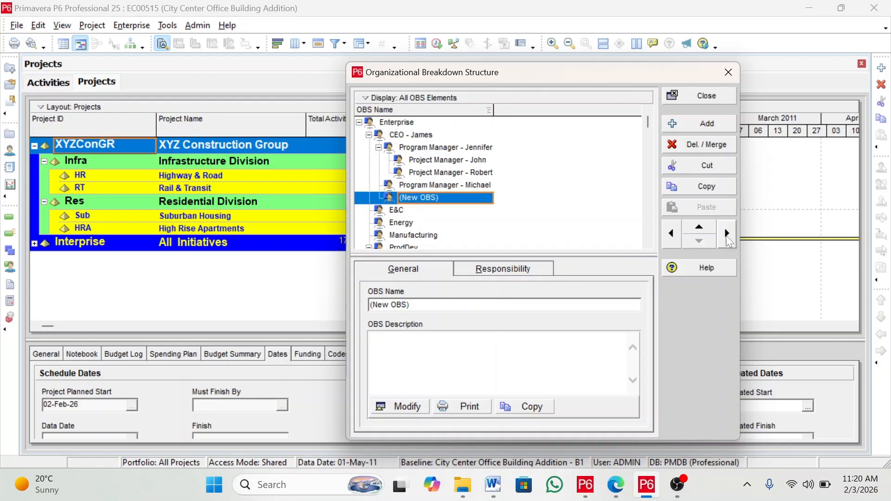
pyautogui.click(726, 242)
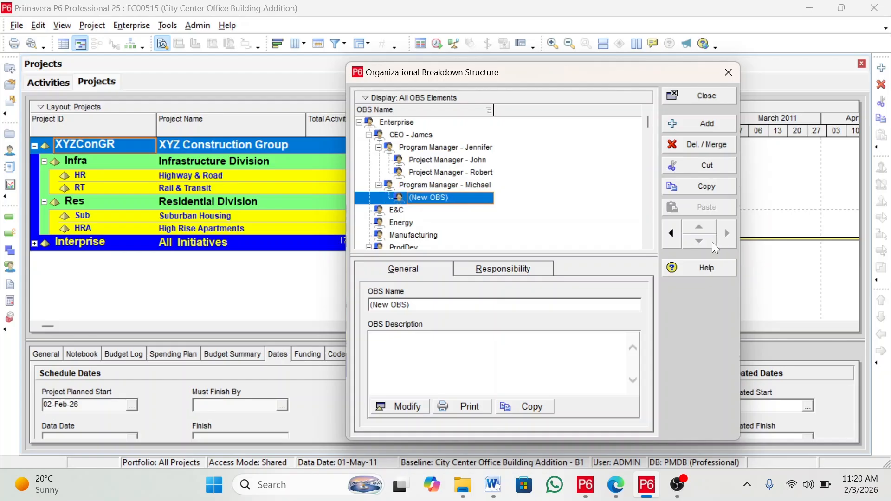
pyautogui.click(429, 197)
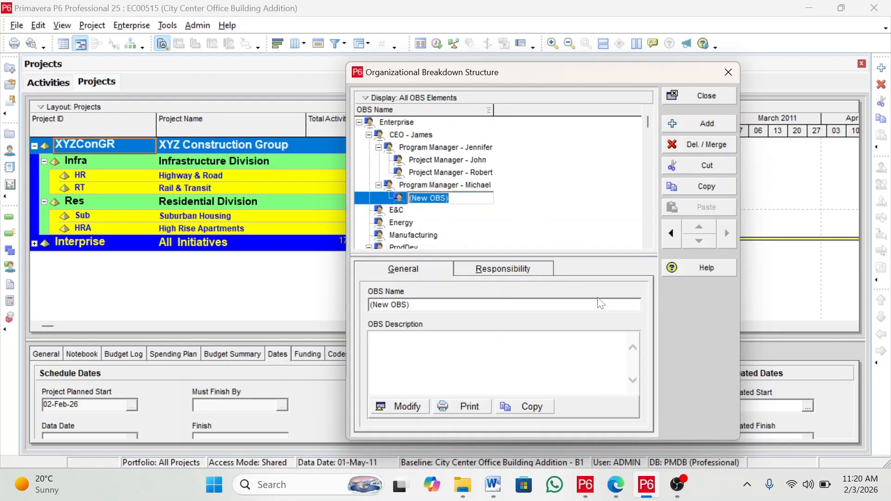
pyautogui.write('Project manager - William')
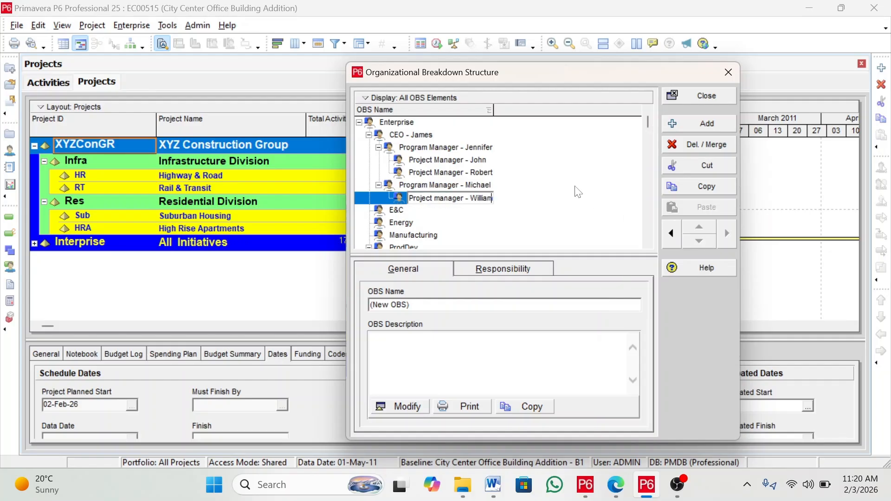
pyautogui.press('Return')
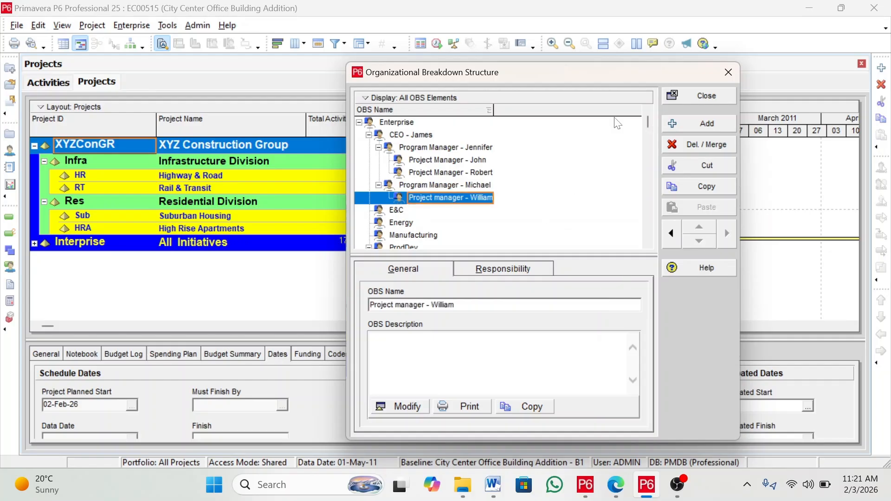
# Add a "Project Manger - " element with another manager's name under the second program manager, then close the OBS dialog
pyautogui.click(707, 124)
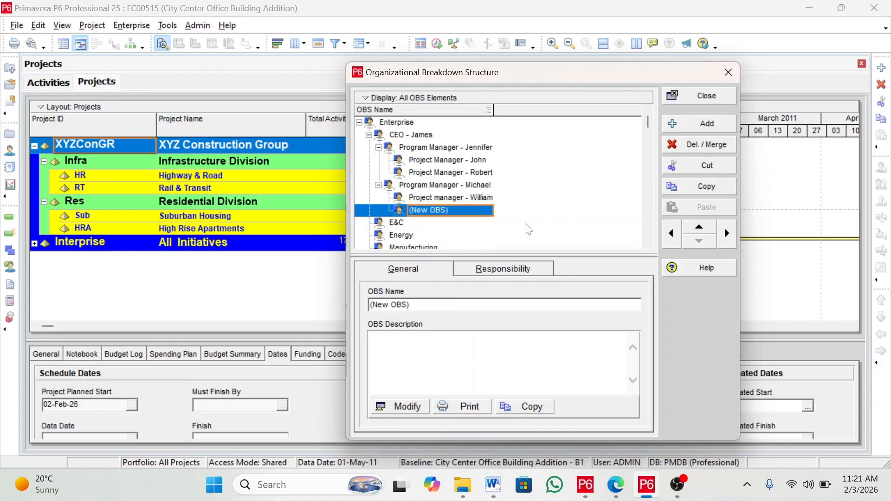
pyautogui.write('Project Manger - Linda')
pyautogui.press('Return')
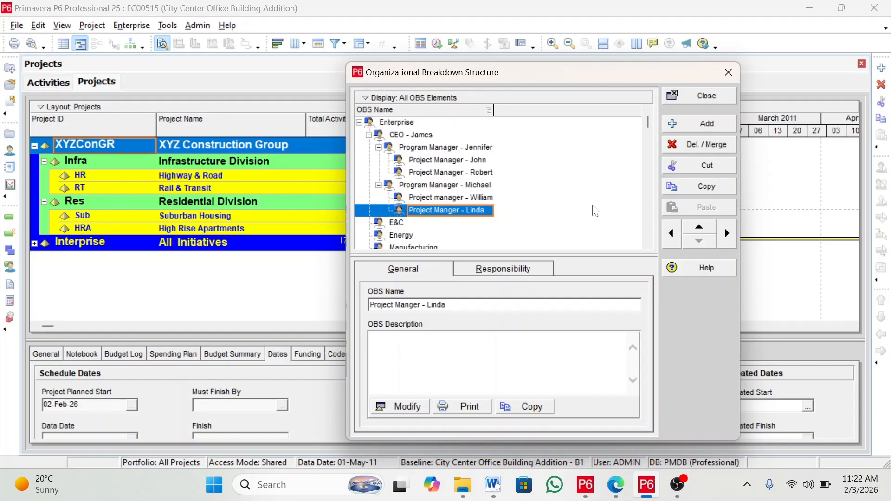
pyautogui.click(433, 135)
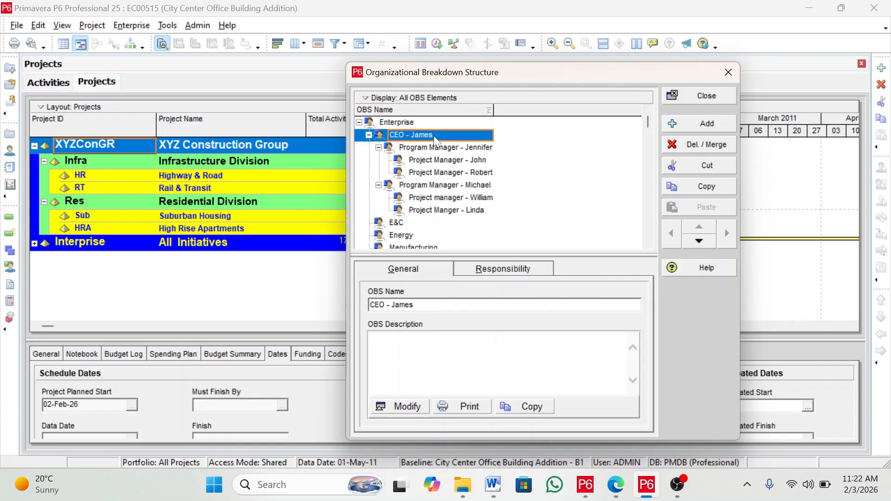
pyautogui.click(465, 160)
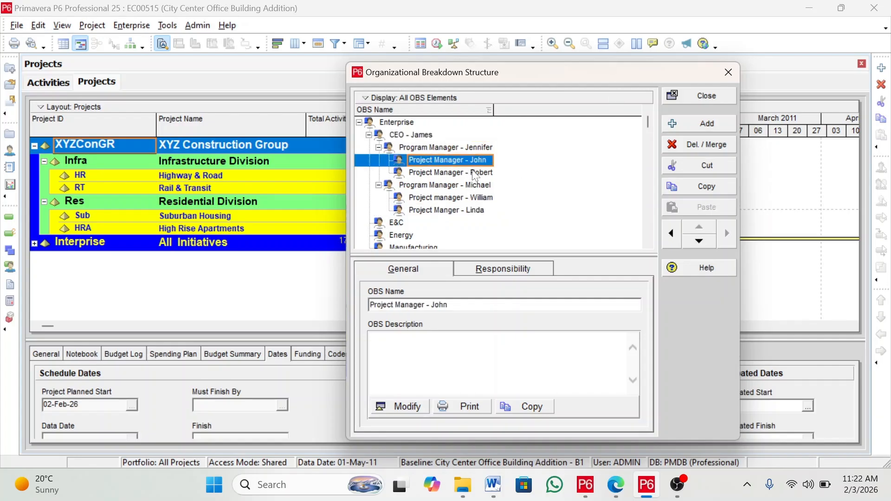
pyautogui.click(708, 95)
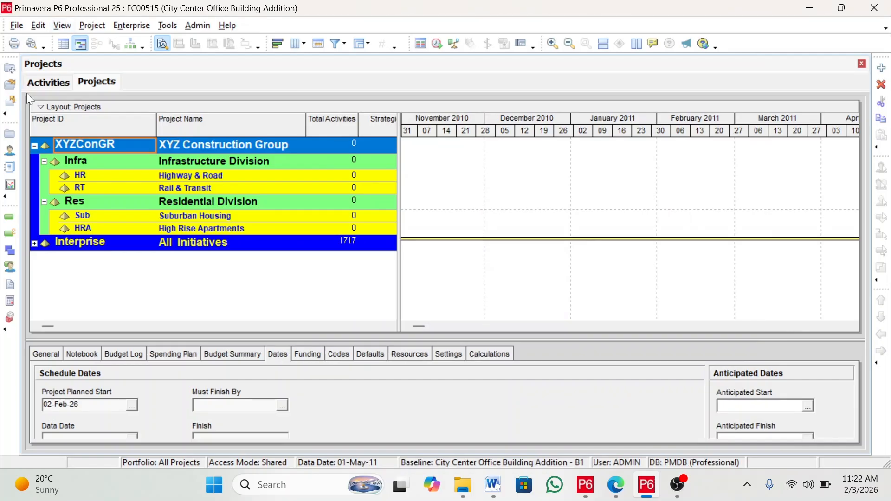
# Open the Enterprise Project Structure and assign the CEO element as responsible manager of XYZ Construction Group, applying it to its WBS elements
pyautogui.click(132, 26)
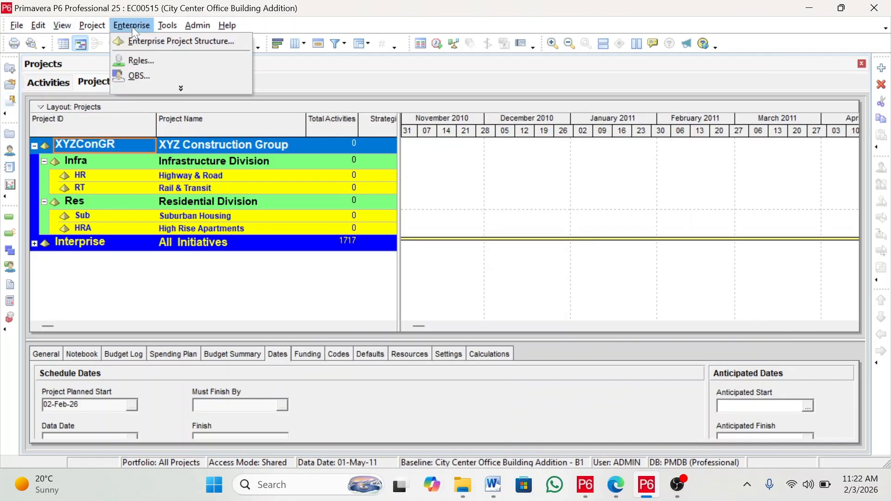
pyautogui.click(169, 88)
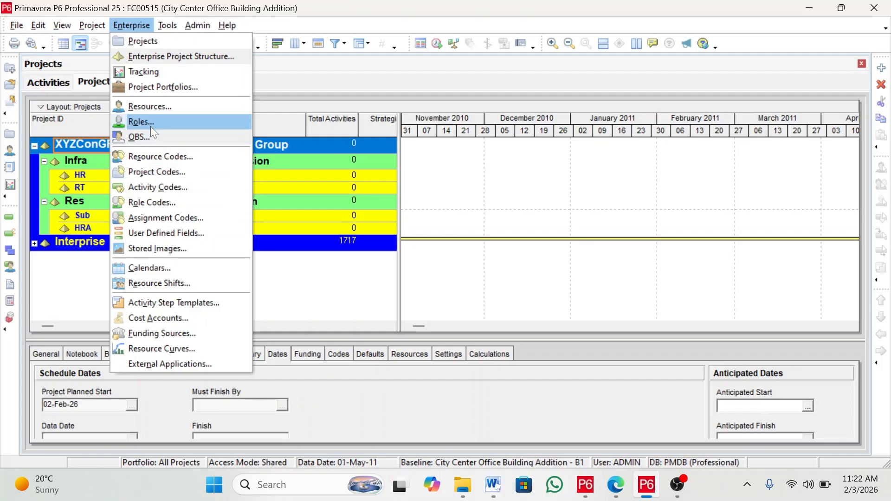
pyautogui.click(174, 55)
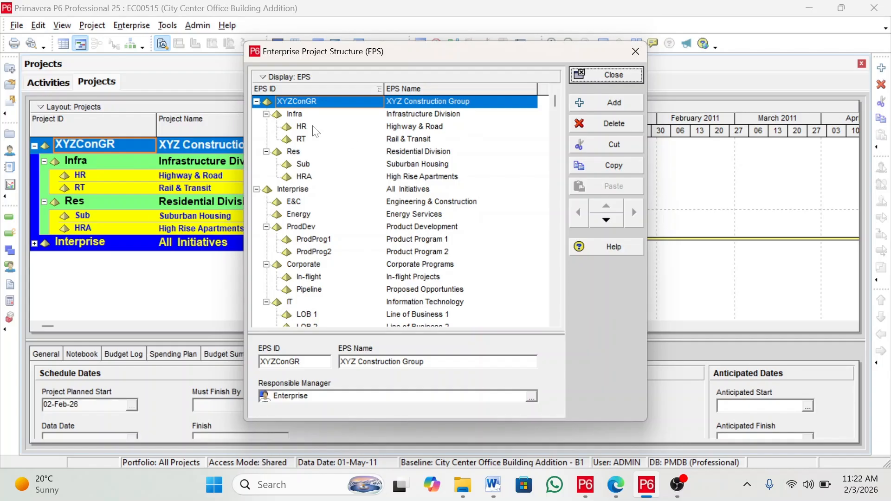
pyautogui.click(403, 115)
pyautogui.click(403, 107)
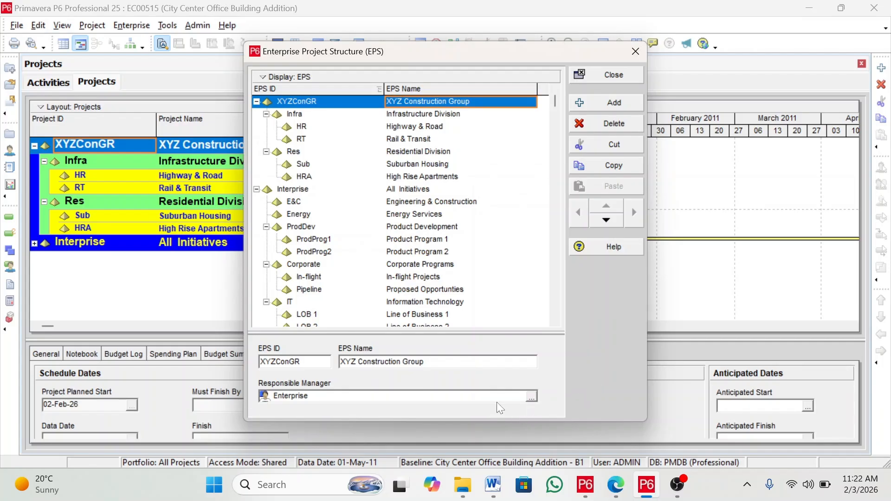
pyautogui.click(532, 397)
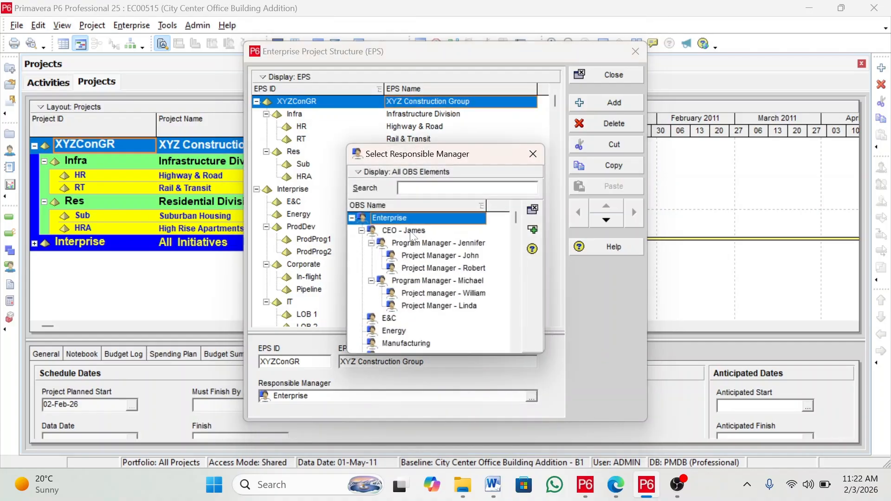
pyautogui.click(412, 232)
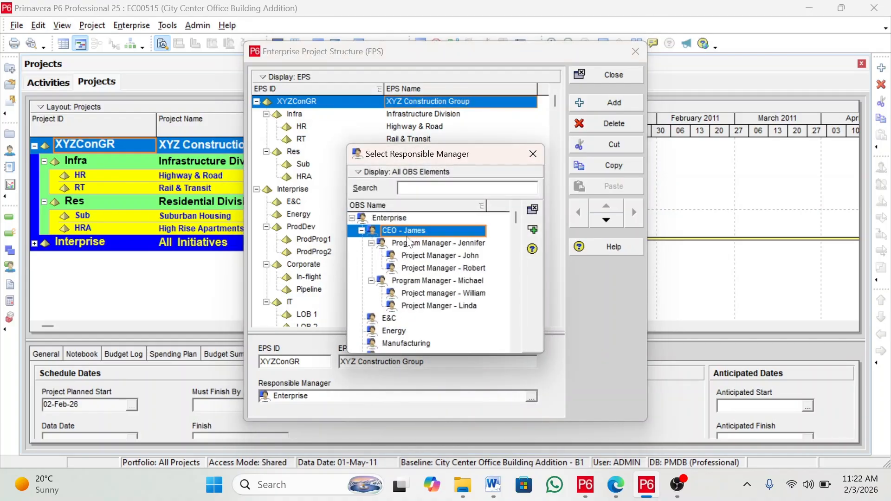
pyautogui.click(532, 231)
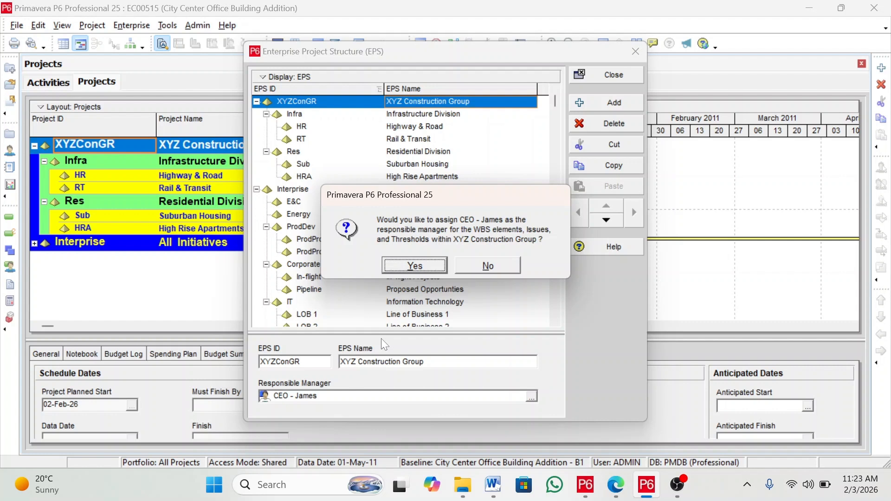
pyautogui.press('Return')
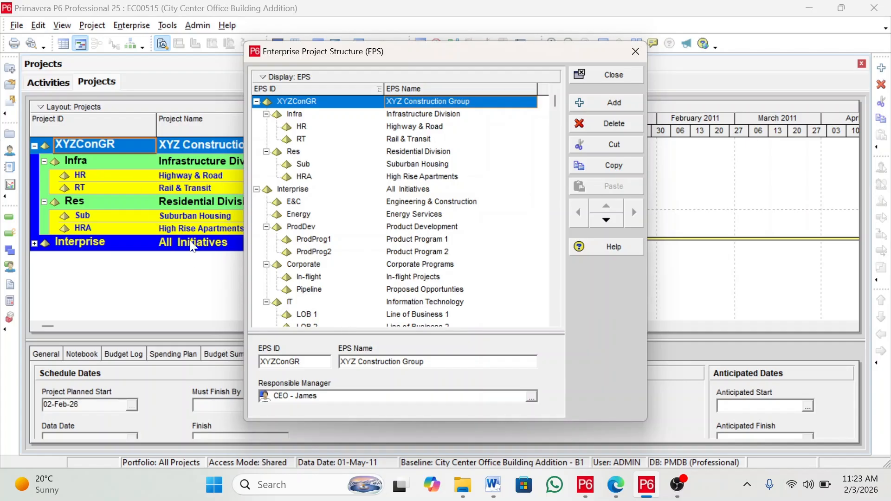
# Assign the first program manager as responsible manager of Infrastructure Division, applying it to its WBS elements
pyautogui.click(426, 114)
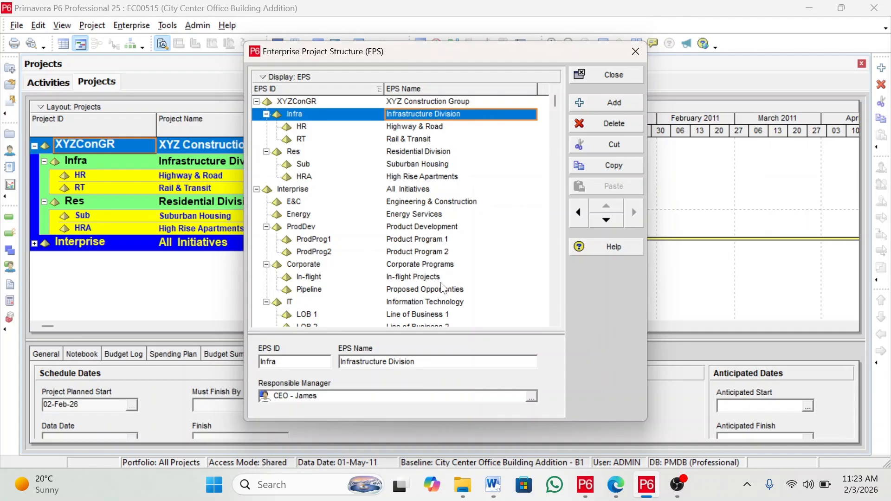
pyautogui.click(531, 397)
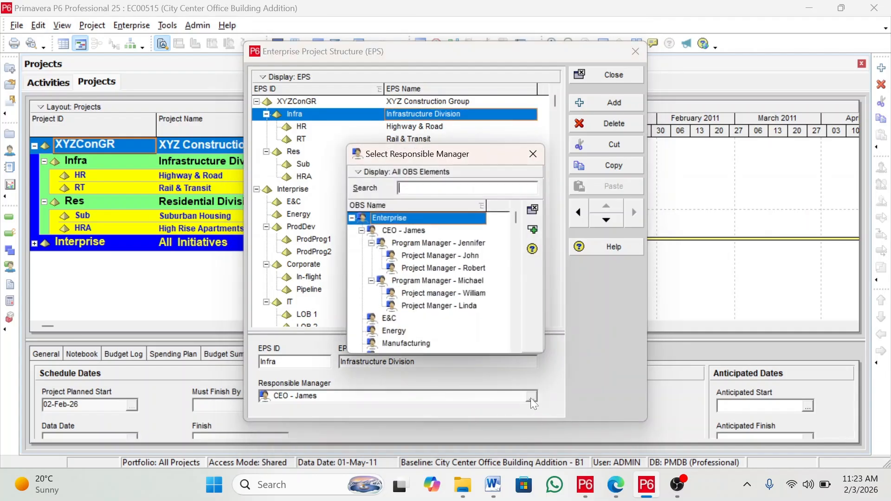
pyautogui.click(445, 243)
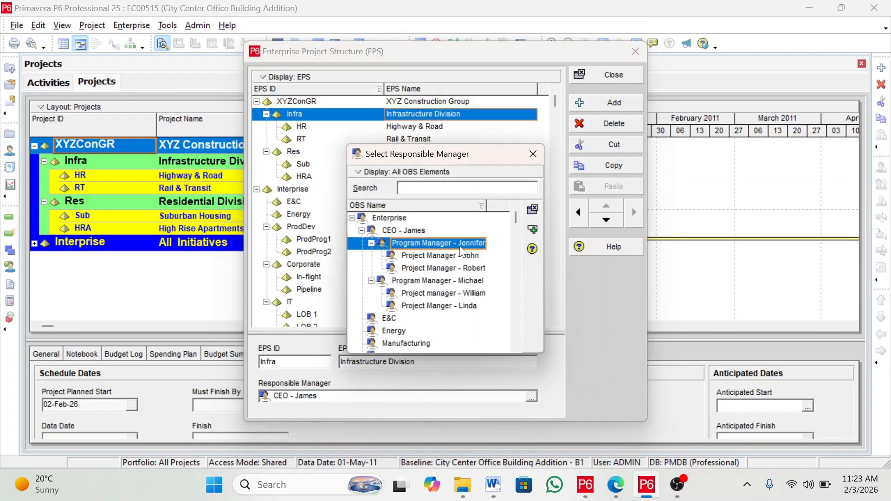
pyautogui.click(532, 231)
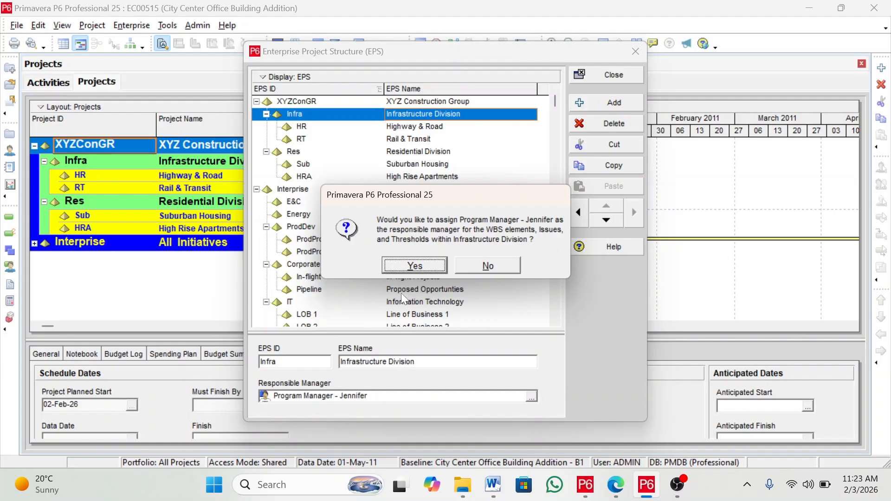
pyautogui.click(409, 269)
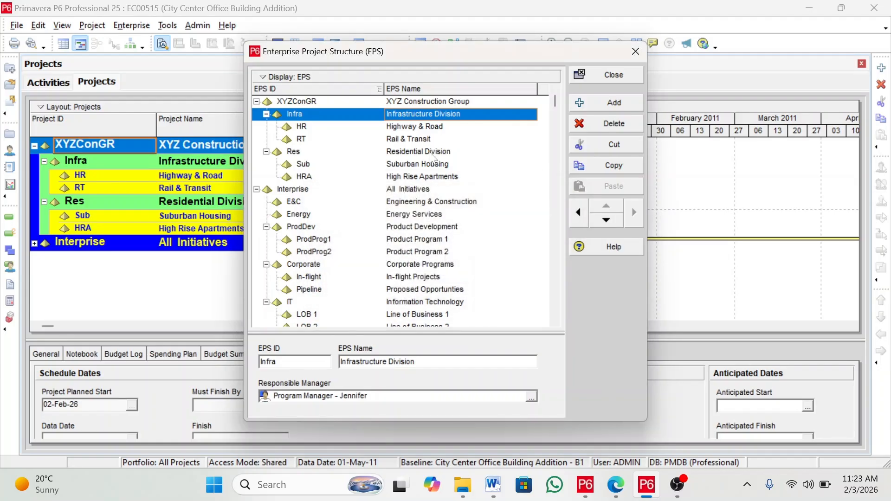
# Assign the first project manager under the first program manager as responsible manager of Highway & Road
pyautogui.click(440, 128)
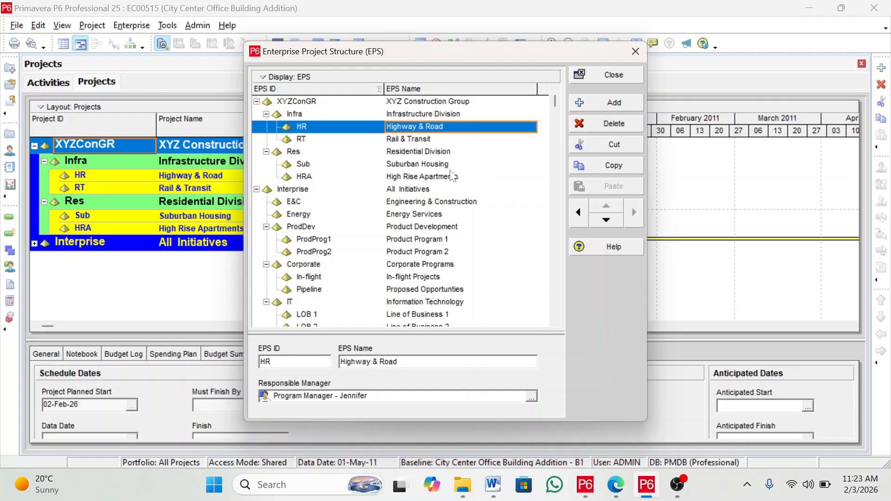
pyautogui.click(532, 396)
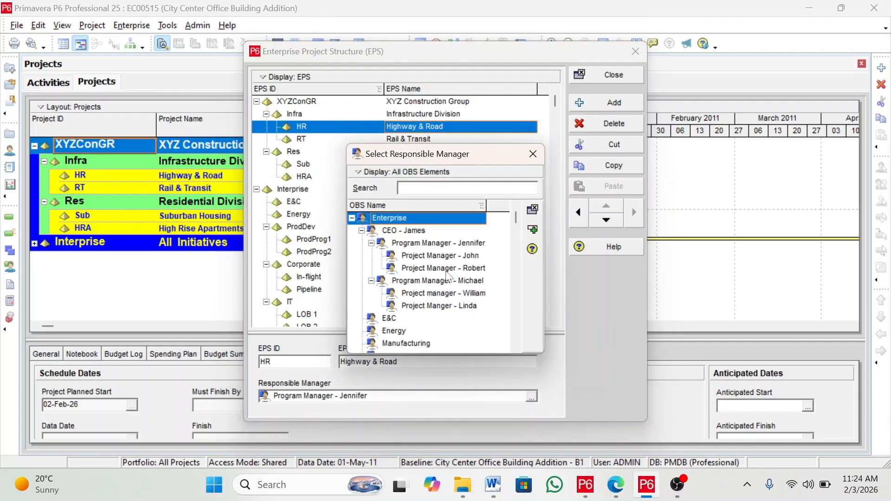
pyautogui.doubleClick(437, 257)
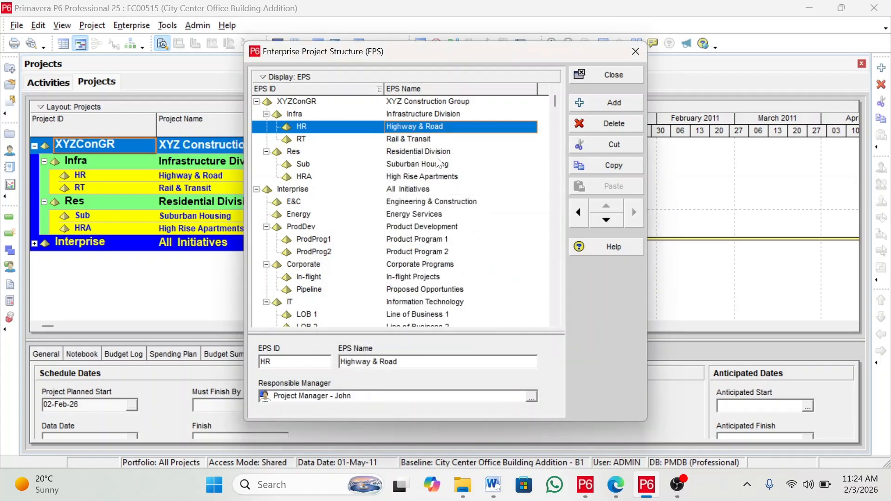
# Assign the second project manager under the first program manager as responsible manager of Rail & Transit
pyautogui.click(419, 141)
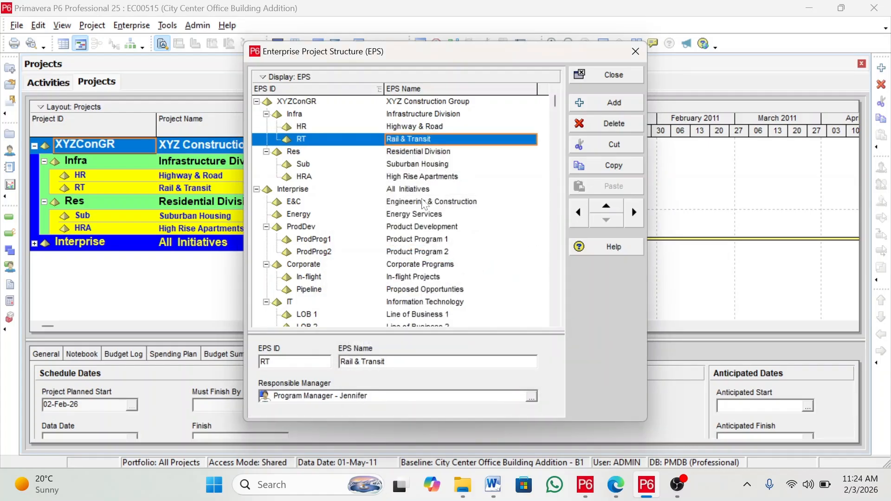
pyautogui.click(531, 396)
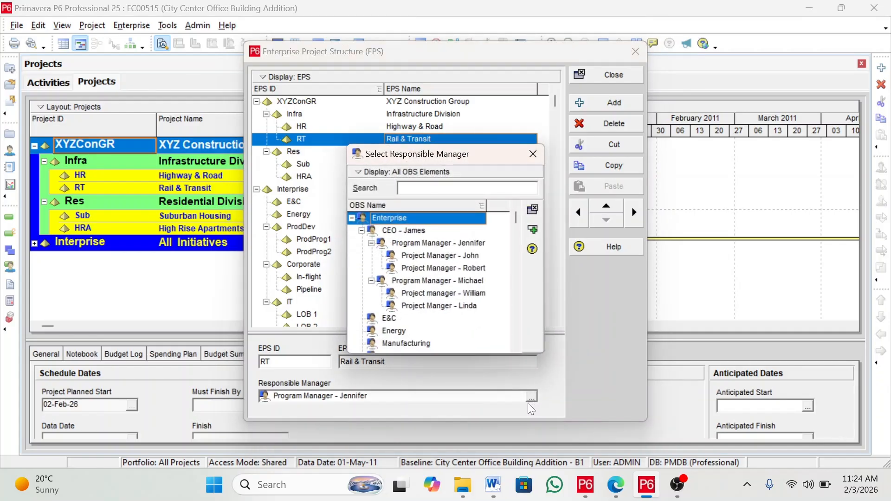
pyautogui.doubleClick(463, 269)
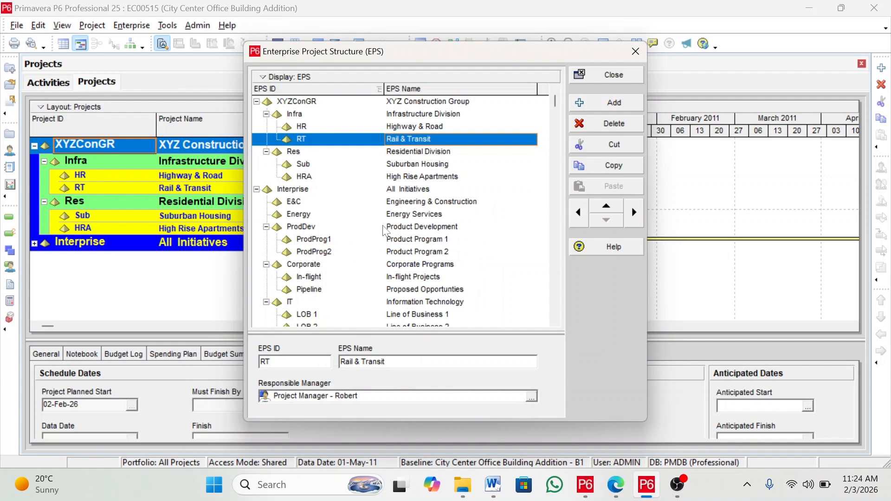
# Assign the second program manager as responsible manager of Residential Division, applying it to its WBS elements
pyautogui.click(411, 153)
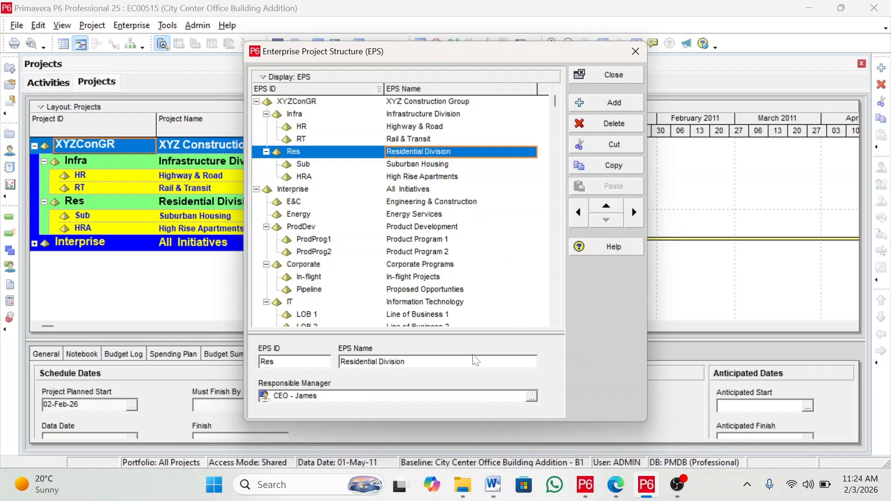
pyautogui.click(531, 396)
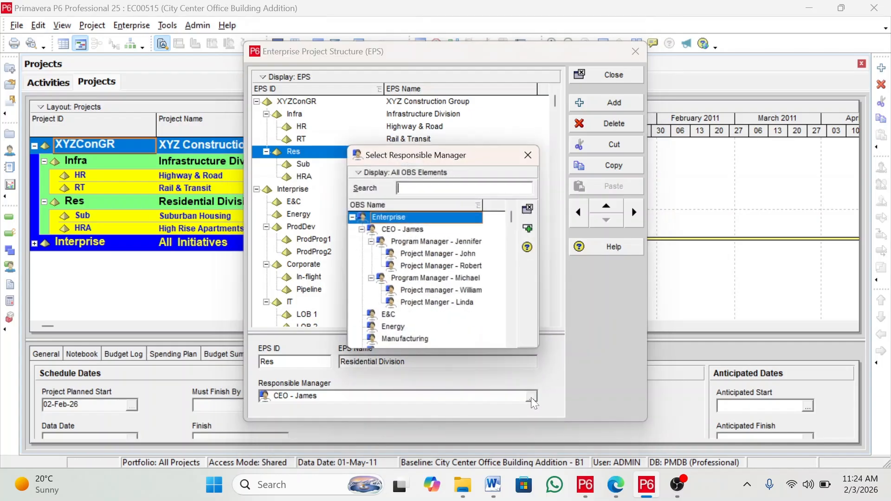
pyautogui.click(447, 281)
pyautogui.click(532, 230)
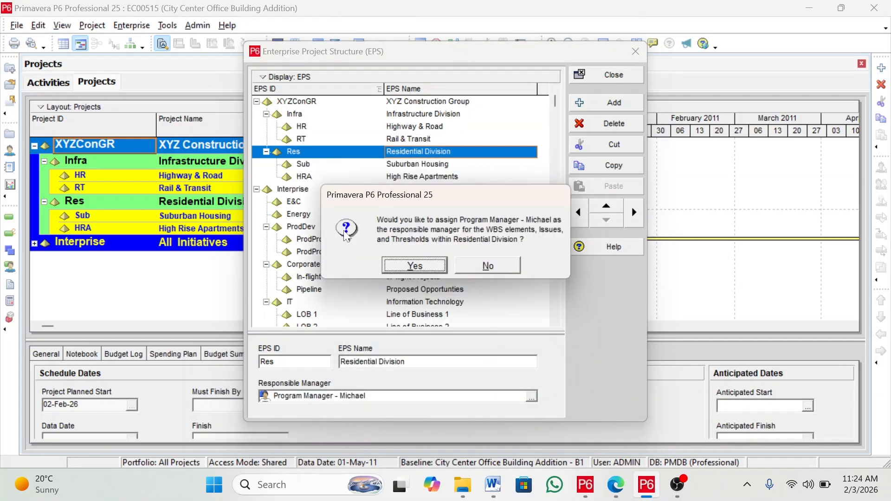
pyautogui.click(414, 266)
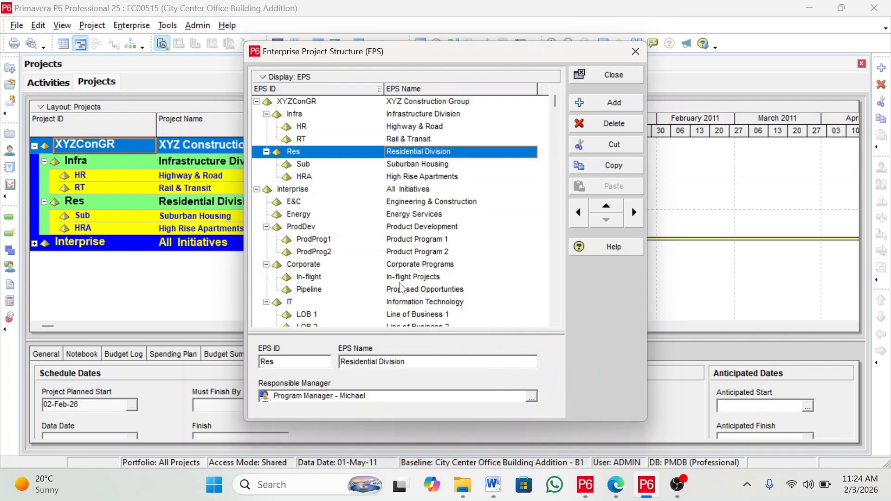
# Assign the first project manager under the second program manager as responsible manager of Suburban Housing
pyautogui.click(439, 165)
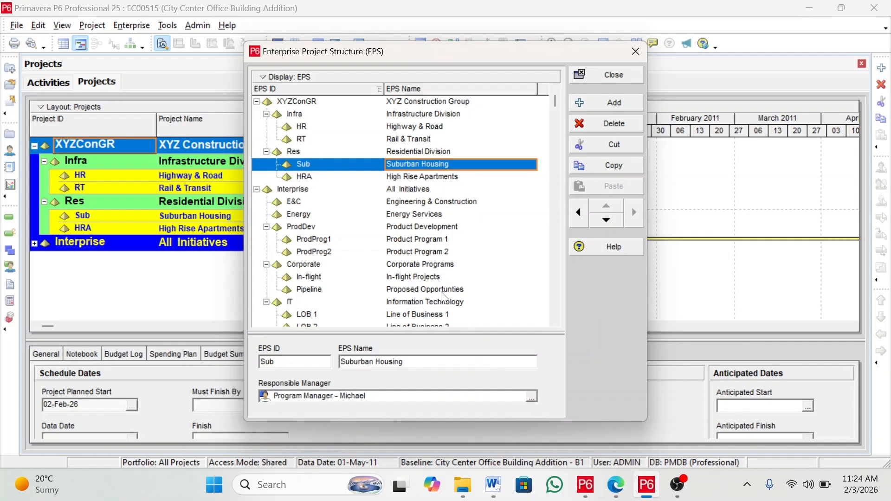
pyautogui.click(532, 398)
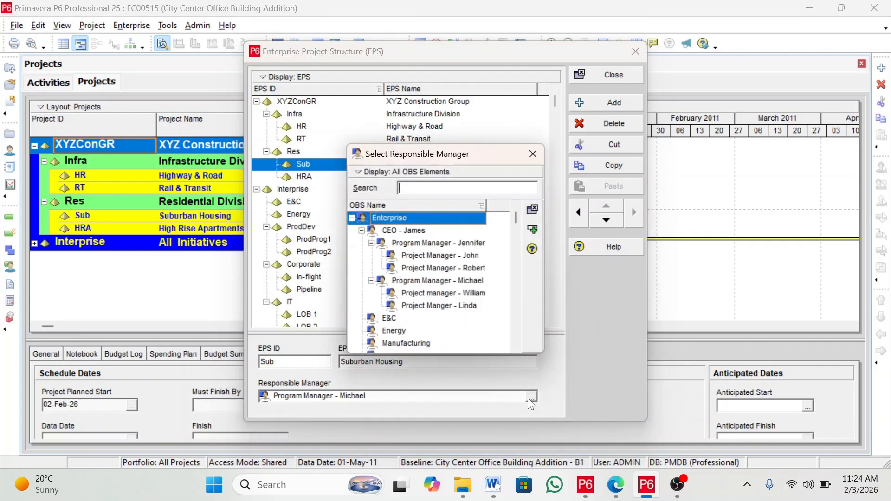
pyautogui.click(443, 294)
pyautogui.click(533, 234)
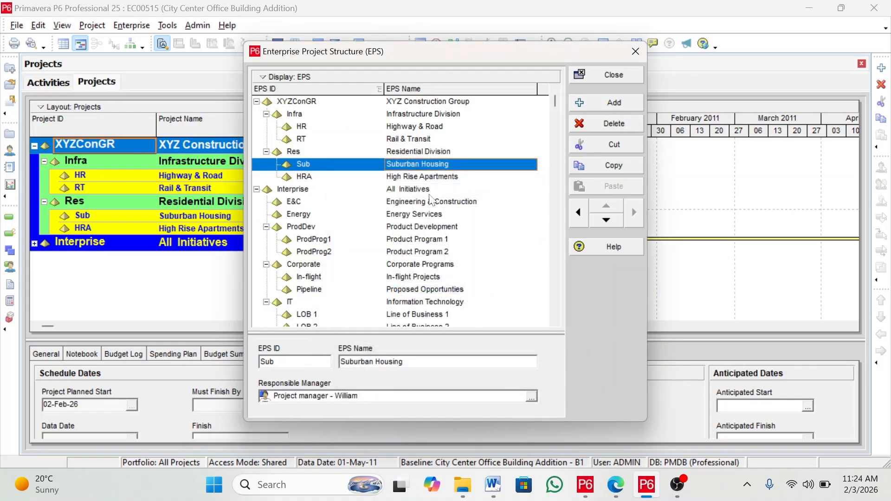
# Assign the second project manager under the second program manager as responsible manager of High Rise Apartments
pyautogui.click(417, 177)
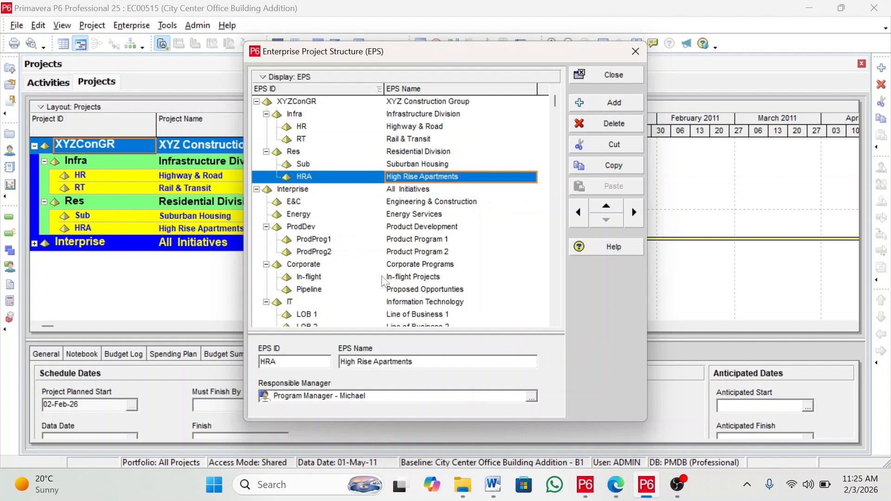
pyautogui.click(531, 397)
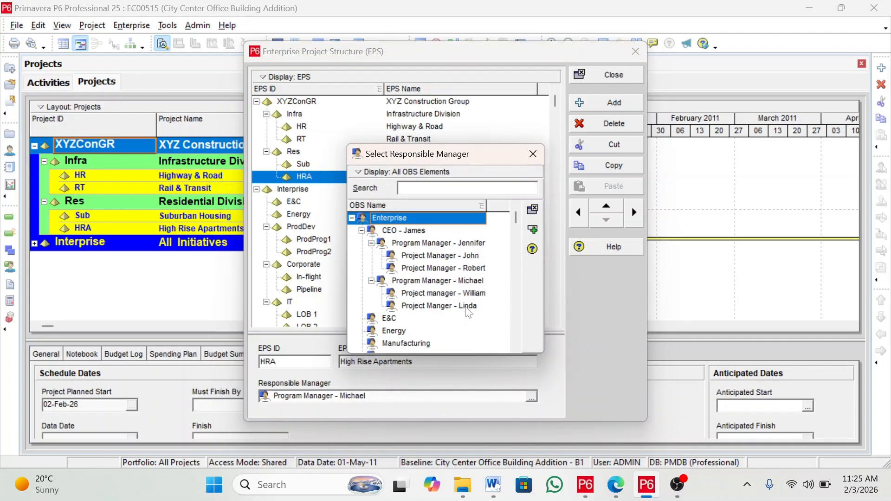
pyautogui.click(467, 307)
pyautogui.click(532, 229)
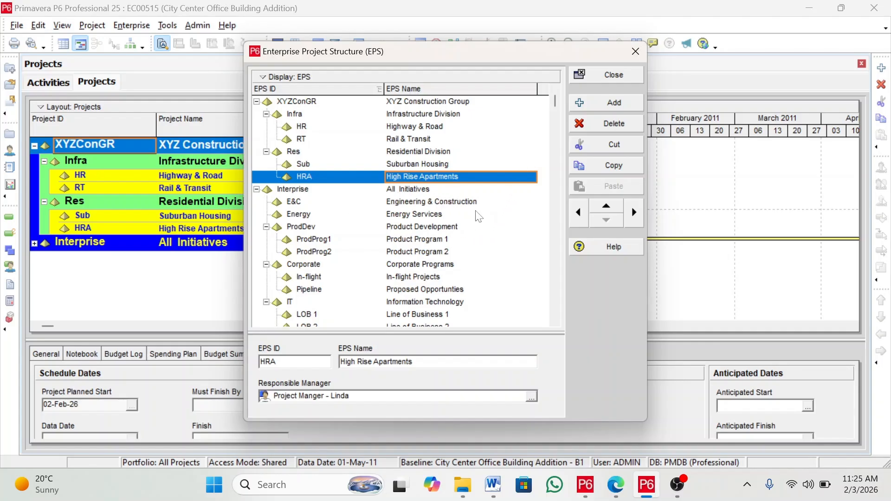
# Review the responsible manager of each EPS node under XYZ Construction Group, then close the EPS dialog
pyautogui.click(444, 101)
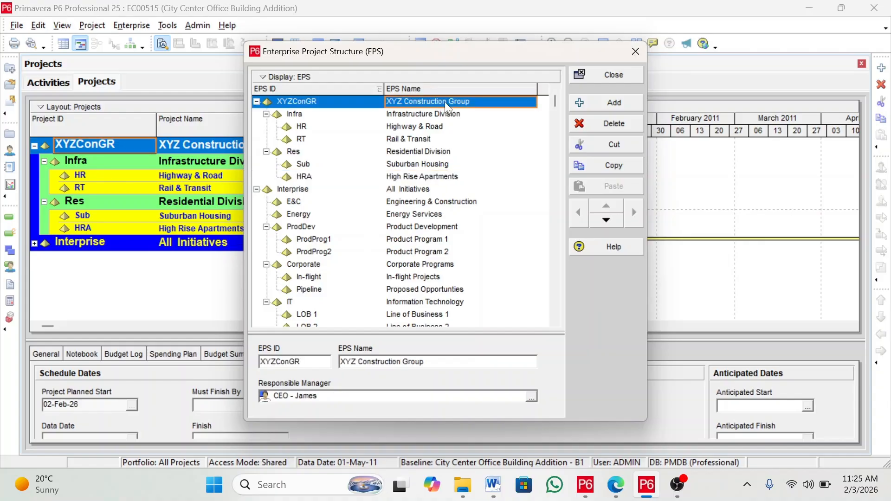
pyautogui.click(440, 126)
pyautogui.click(436, 142)
pyautogui.click(445, 154)
pyautogui.click(437, 178)
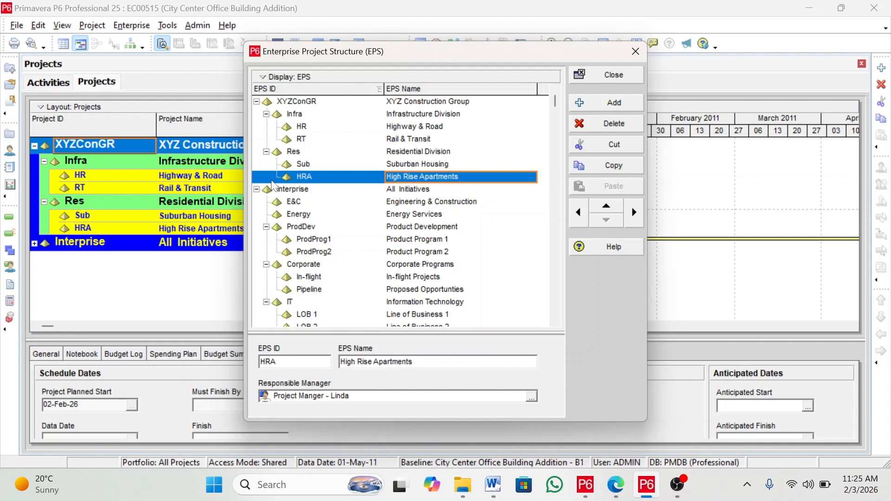
pyautogui.click(614, 76)
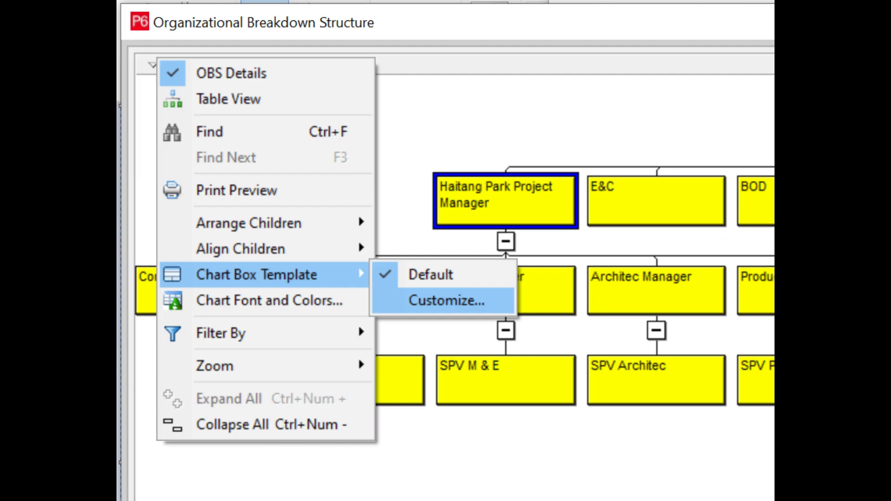